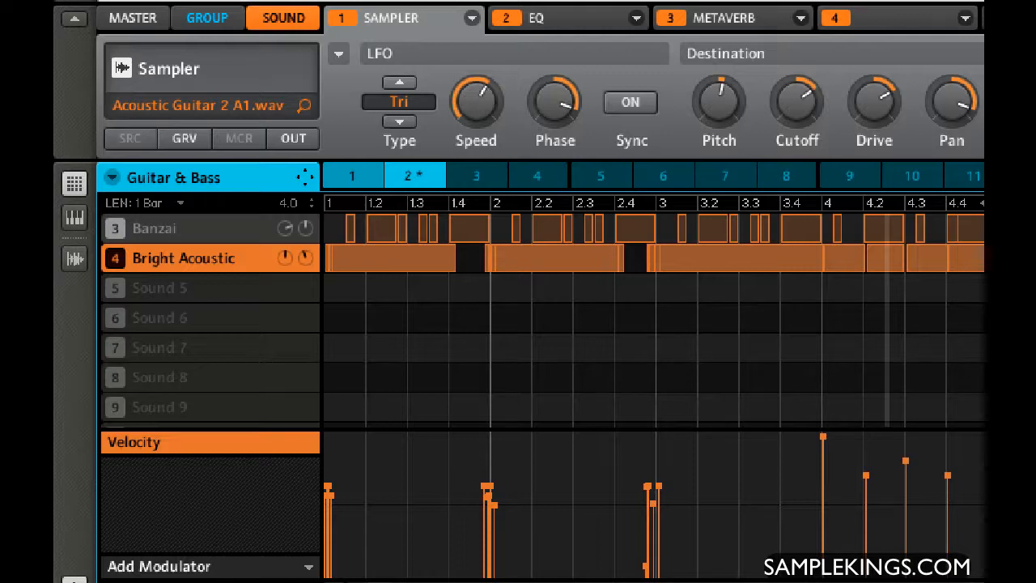
Turn on LFO sync for the Bright Acoustic sampler and set the LFO speed to 1/8
click(647, 108)
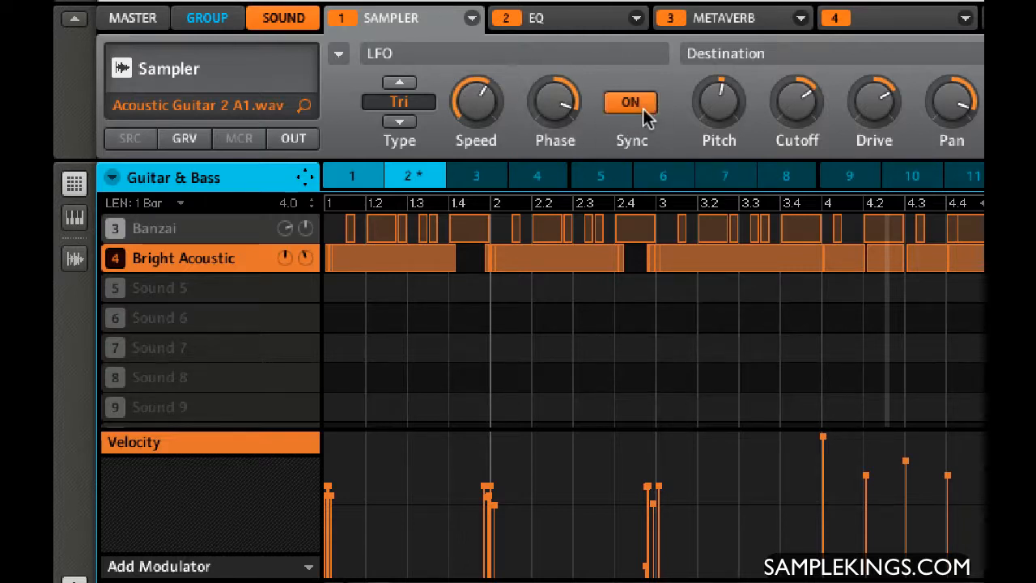
mouse_move(475, 100)
mouse_down()
mouse_move(496, 155)
mouse_move(474, 100)
mouse_move(464, 105)
mouse_move(451, 47)
mouse_move(474, 106)
mouse_up()
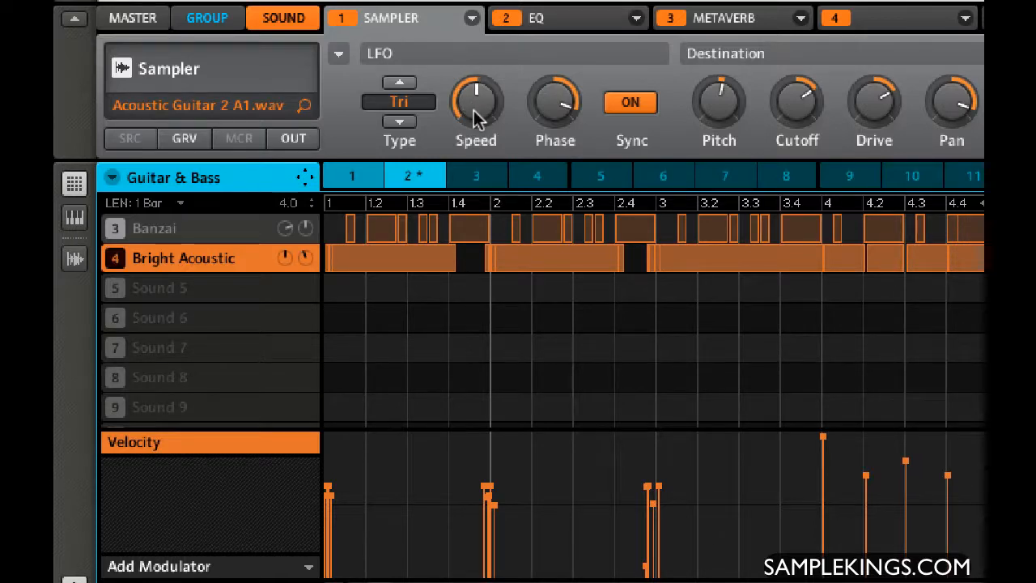
mouse_move(477, 118)
mouse_down()
mouse_move(474, 100)
mouse_move(467, 103)
mouse_up()
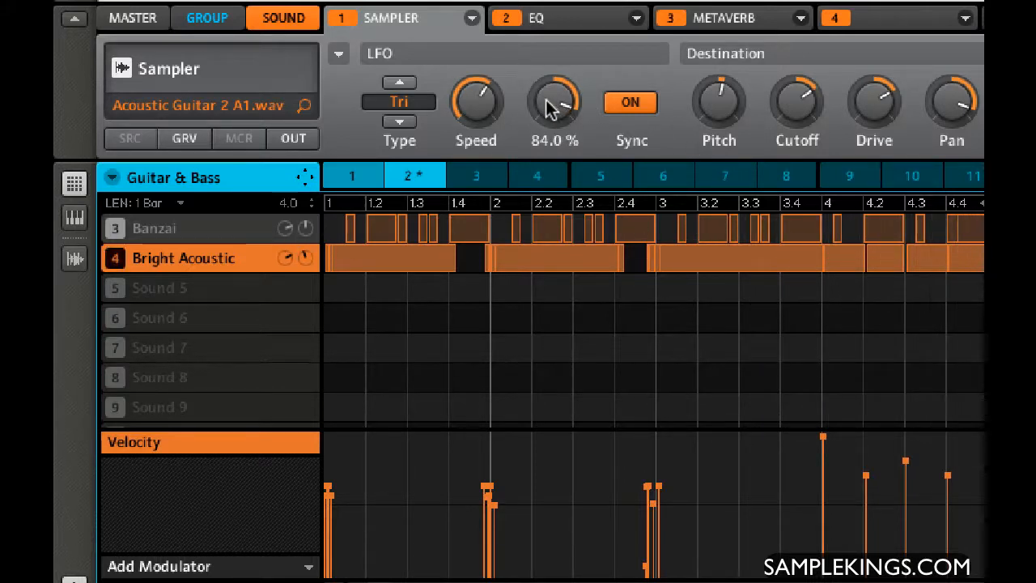
mouse_move(478, 99)
drag(477, 99, 455, 75)
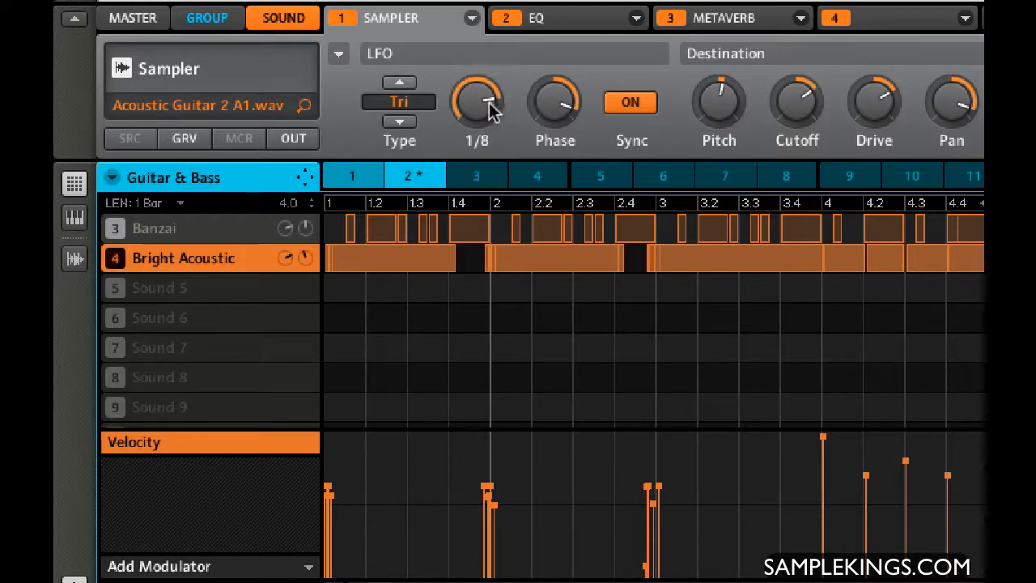
Change the LFO type to Sine and reduce its phase to slightly under 44 %
mouse_move(556, 97)
drag(549, 94, 555, 120)
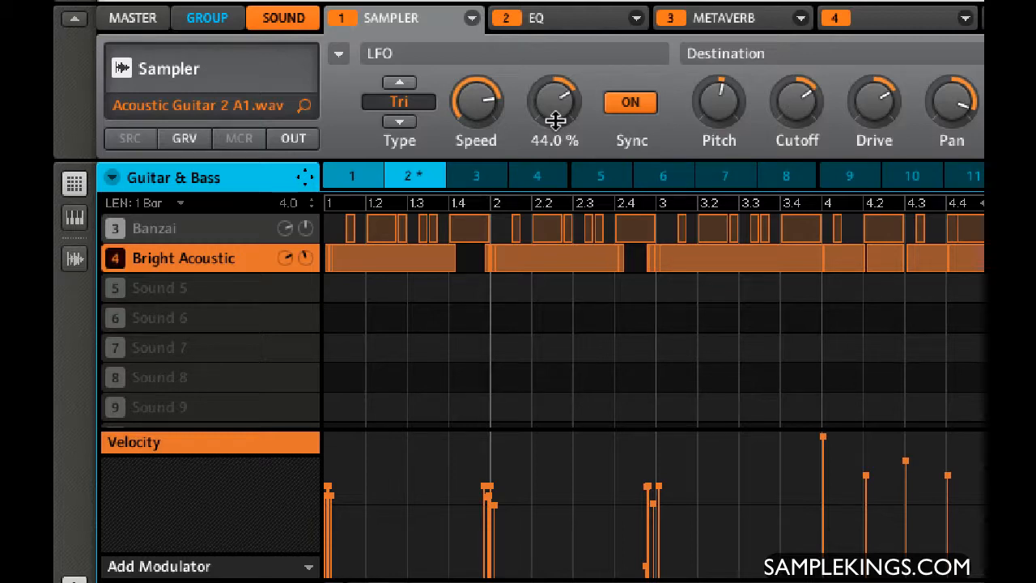
click(400, 122)
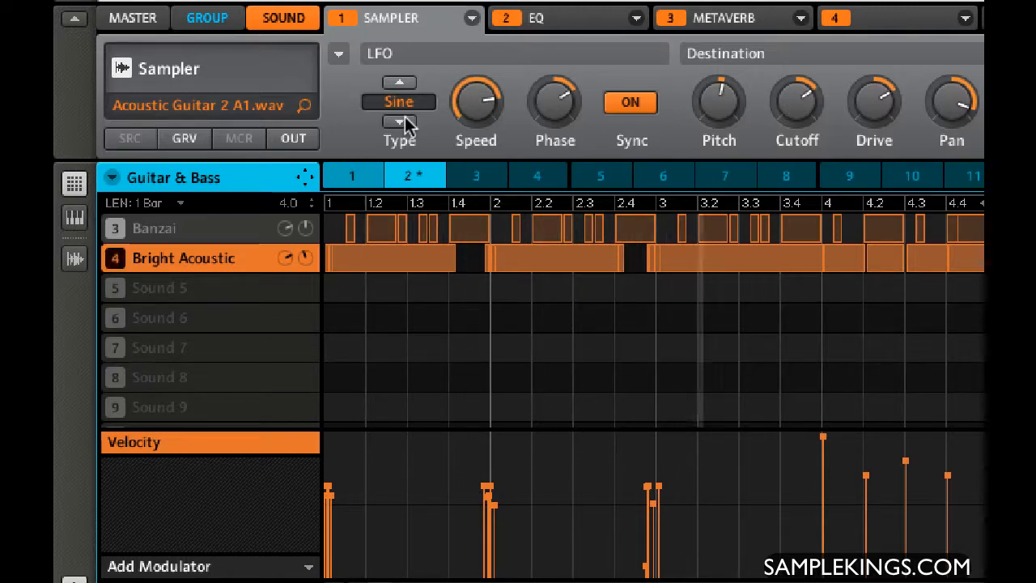
mouse_move(555, 104)
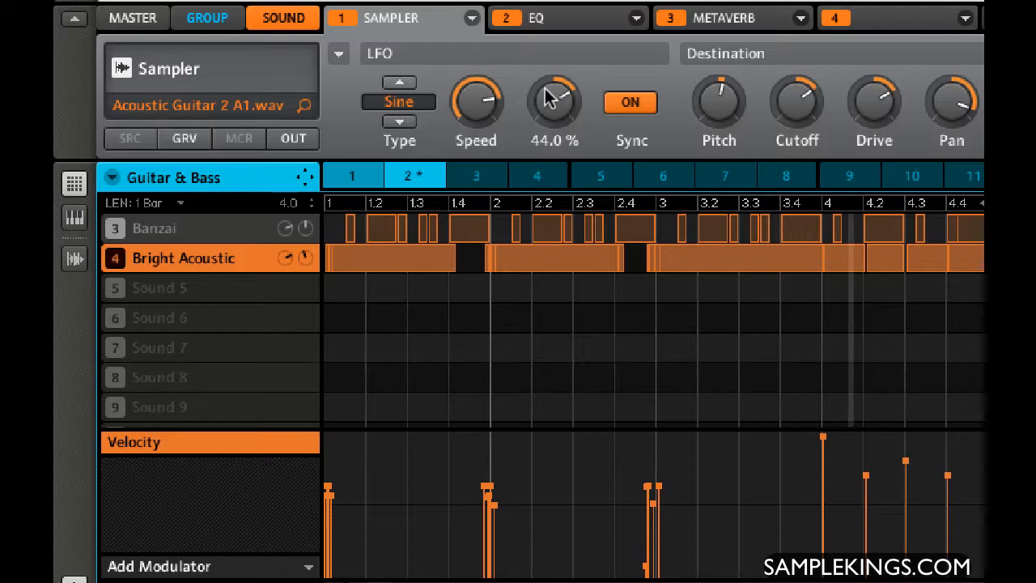
drag(546, 92, 551, 97)
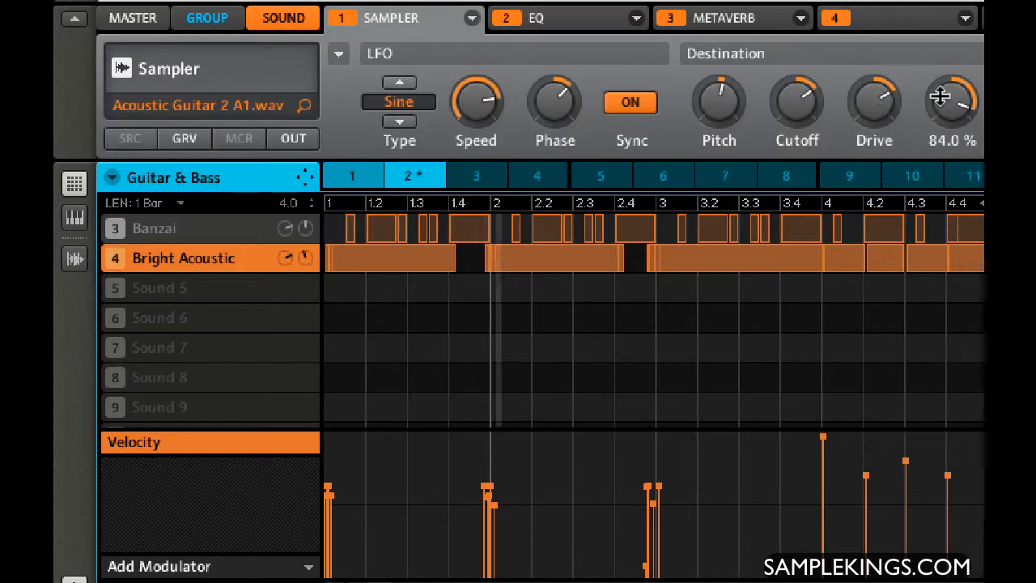
Try low and high amounts of LFO modulation on Pan and leave it just above zero
drag(939, 97, 961, 148)
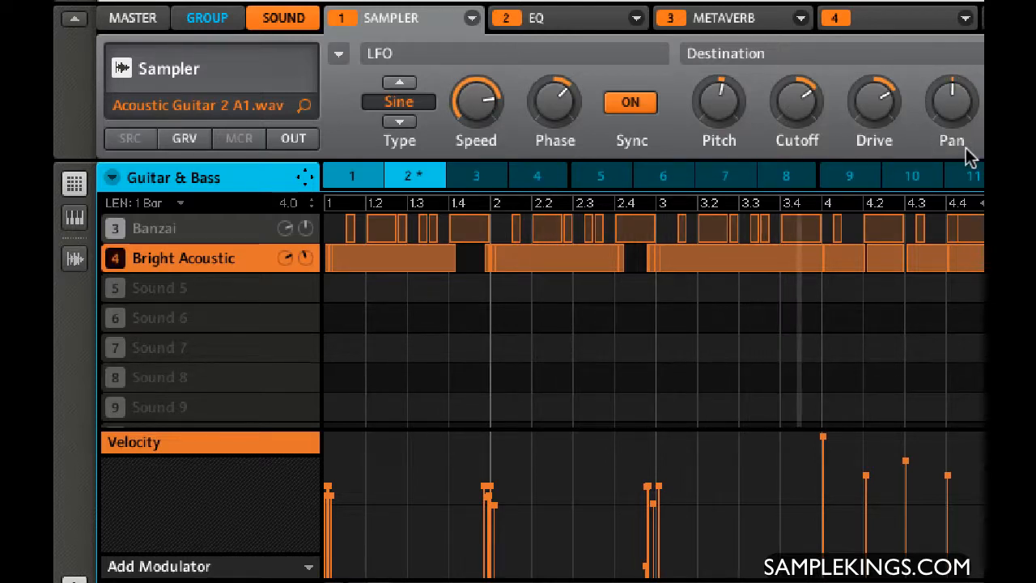
drag(957, 136, 931, 65)
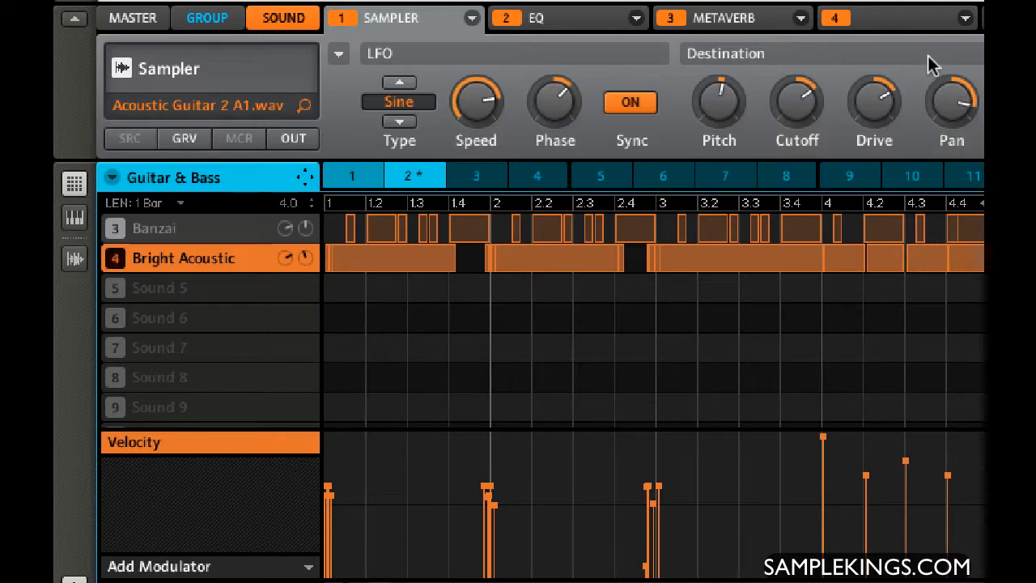
drag(943, 97, 958, 151)
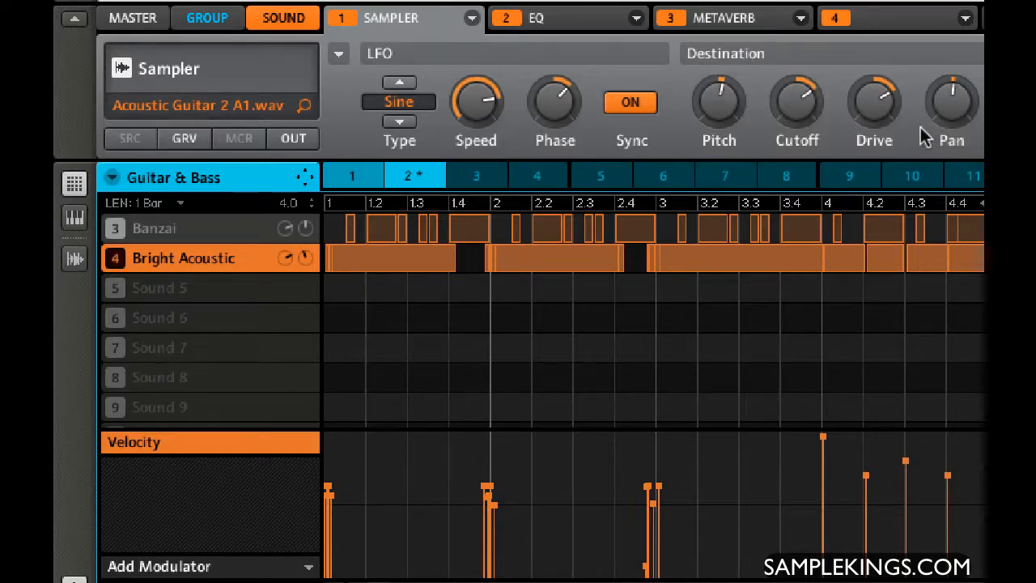
Reduce the LFO modulation of Drive to a small positive amount and turn the Cutoff modulation negative
mouse_move(874, 101)
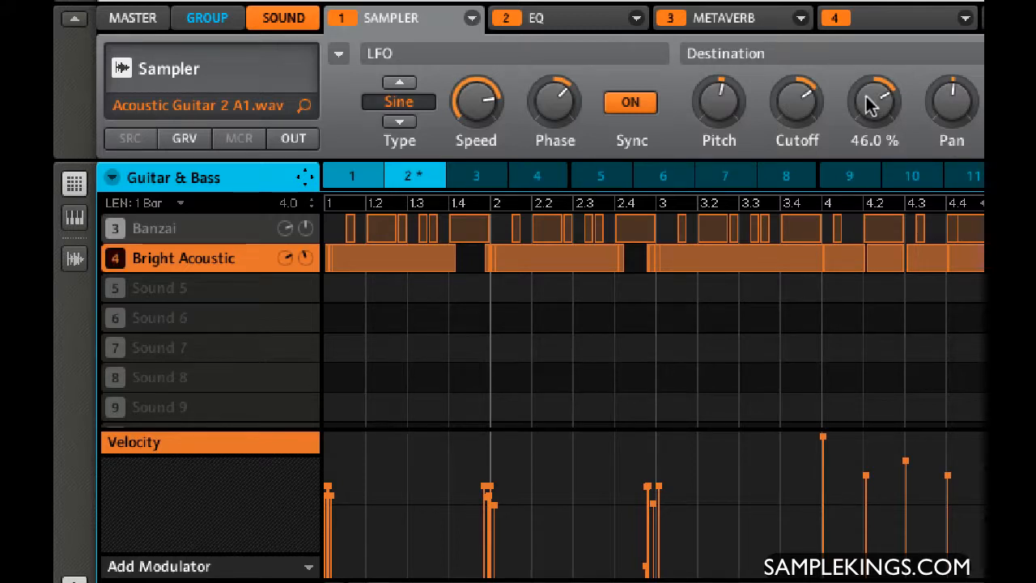
mouse_move(872, 112)
mouse_down()
mouse_move(853, 81)
mouse_move(882, 127)
mouse_up()
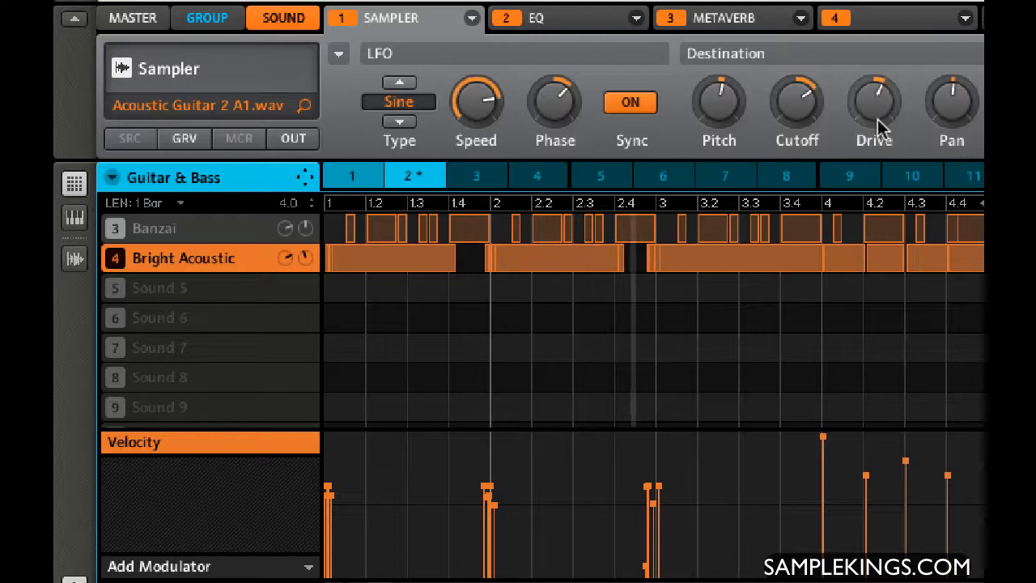
drag(797, 104, 822, 147)
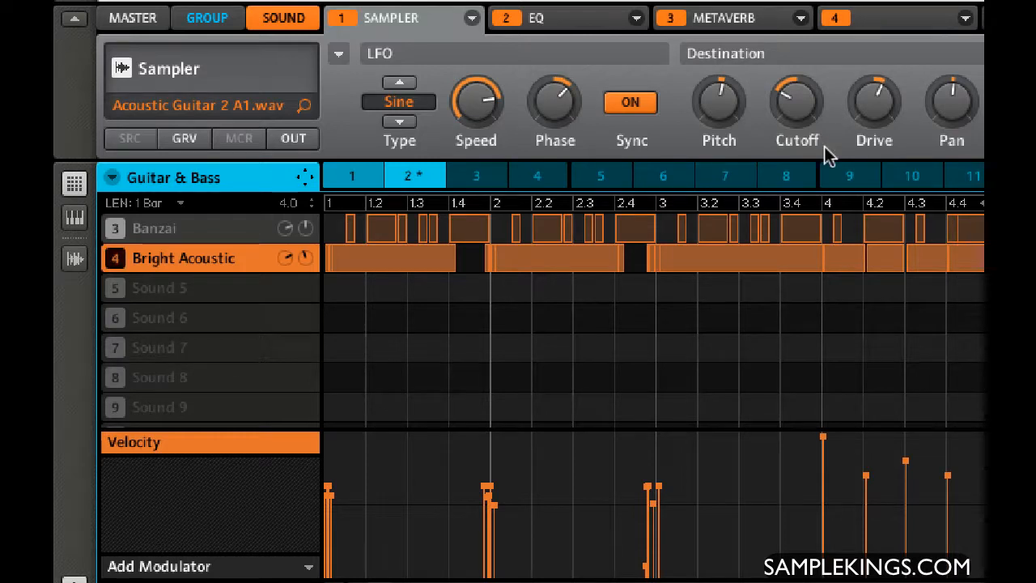
Show the FX / Filter settings and try the BP2 filter mode before switching back to LP2
click(339, 54)
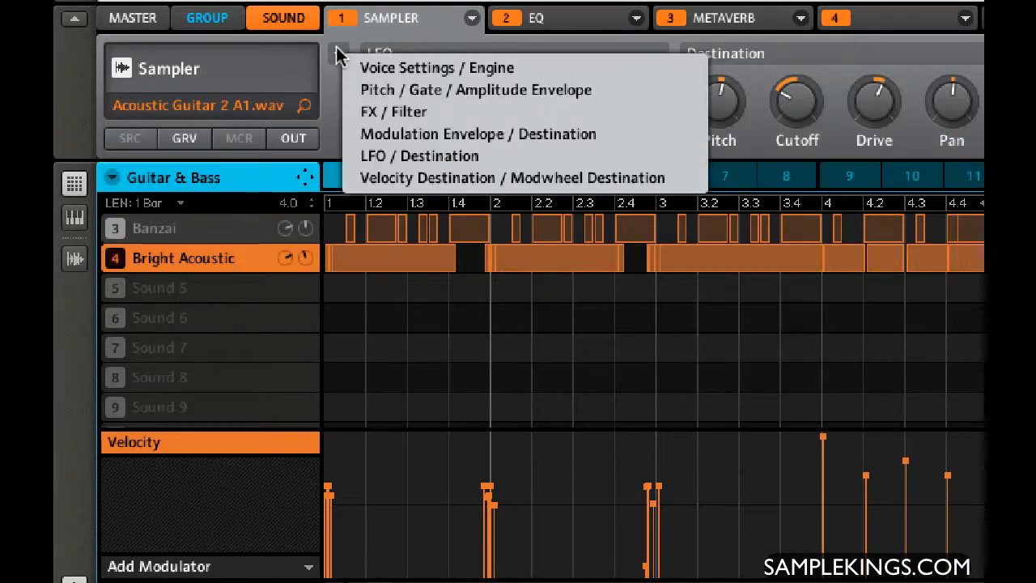
click(361, 108)
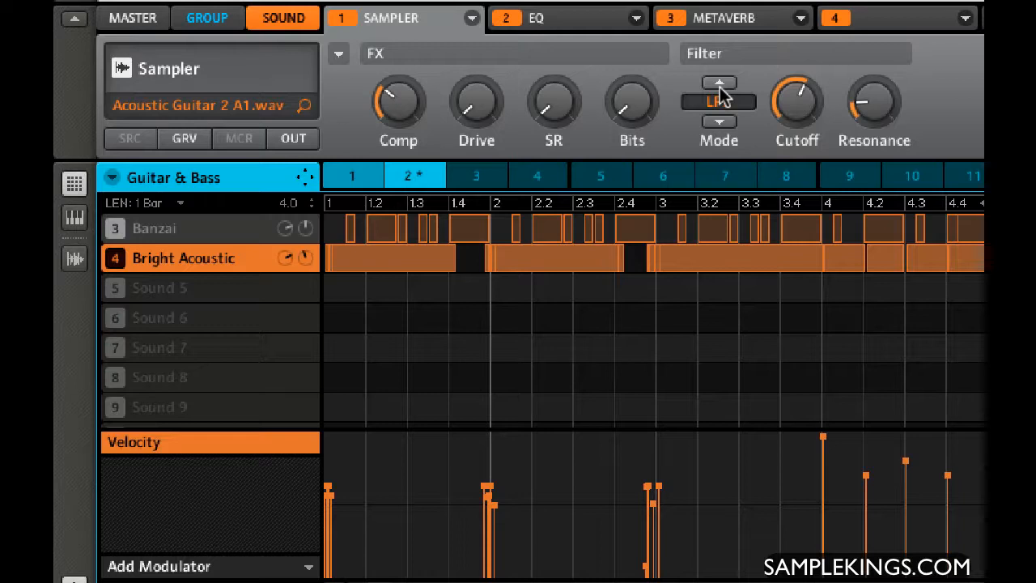
click(719, 85)
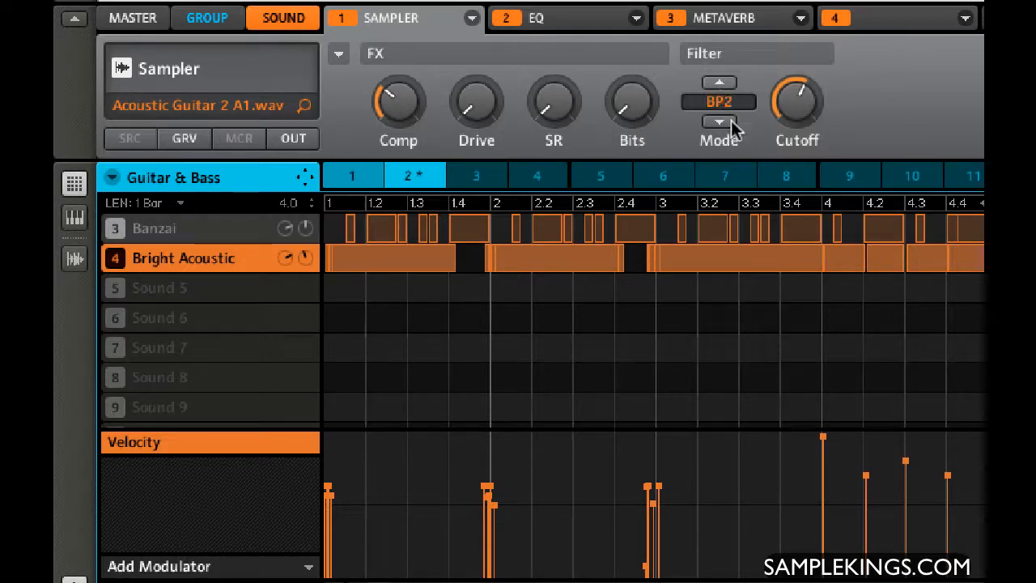
click(720, 117)
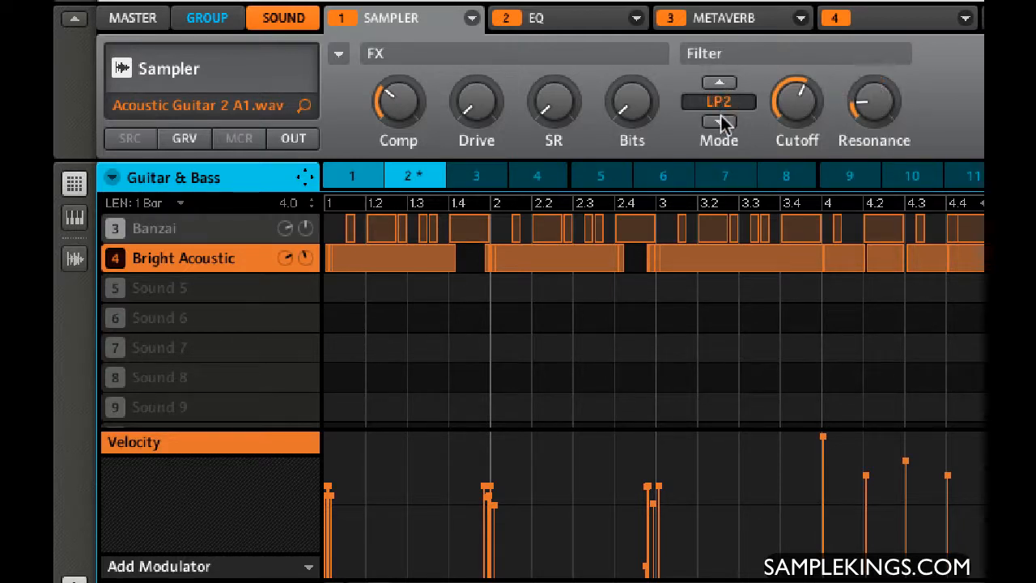
click(720, 117)
click(719, 84)
click(719, 85)
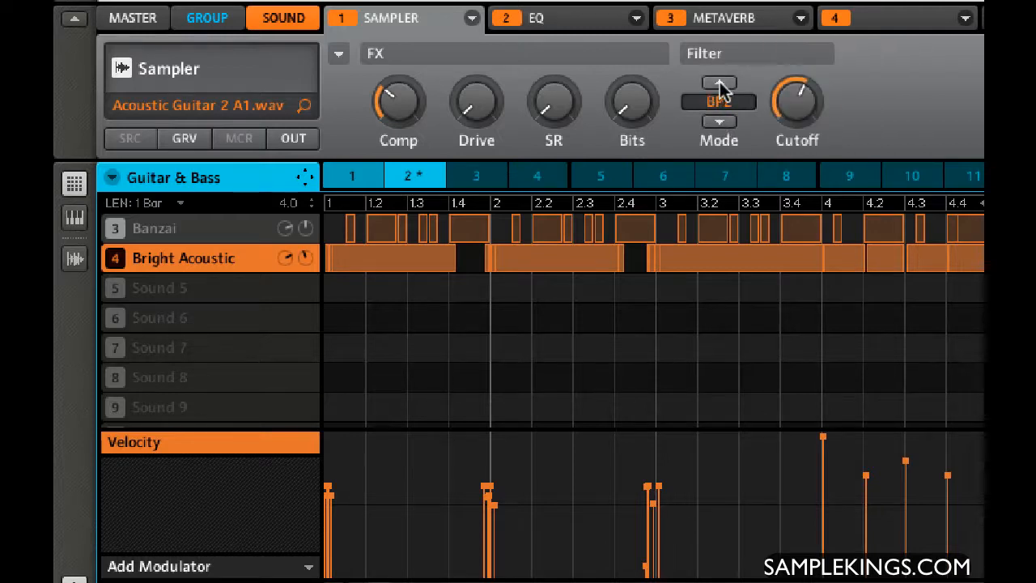
click(722, 123)
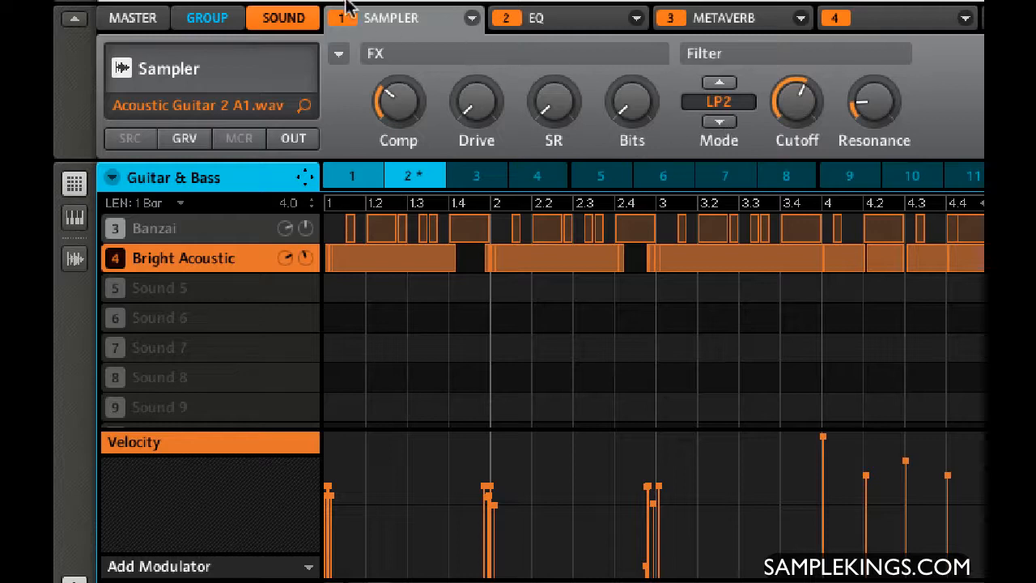
Return to the LFO / Destination settings and raise the Cutoff modulation to a positive amount, adding a modulator lane for it
click(339, 54)
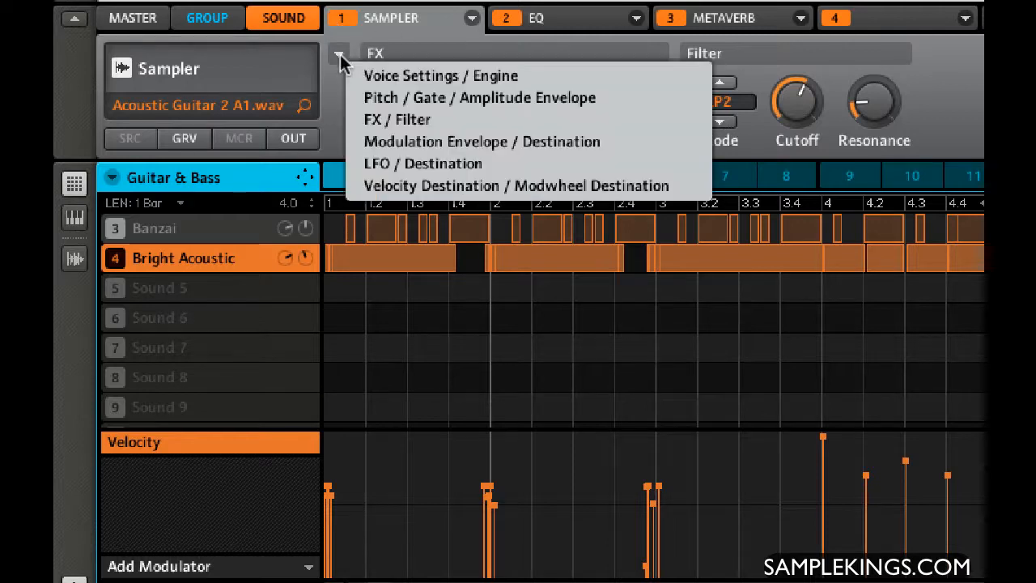
click(362, 165)
drag(789, 104, 784, 52)
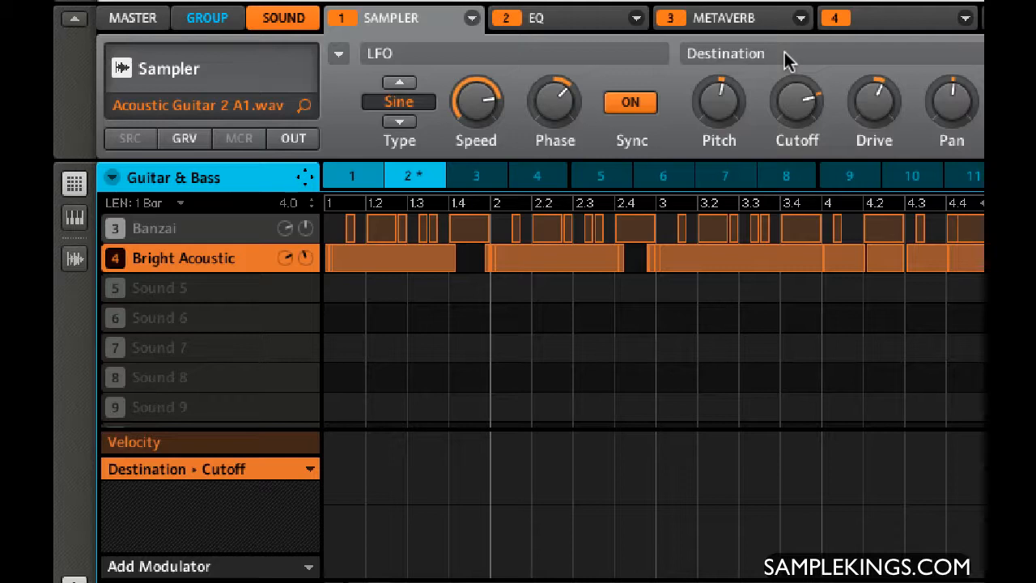
mouse_move(793, 117)
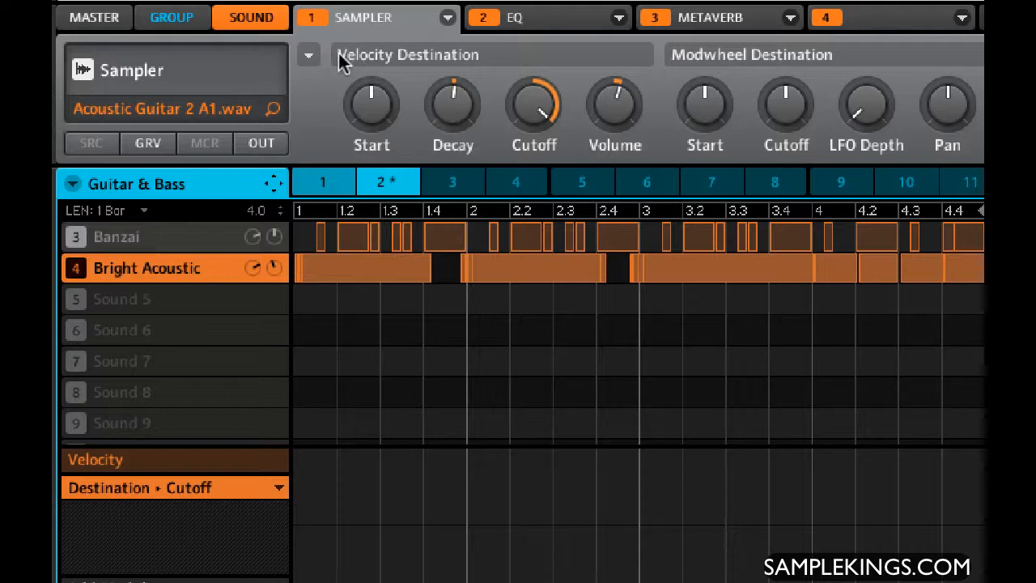
click(308, 53)
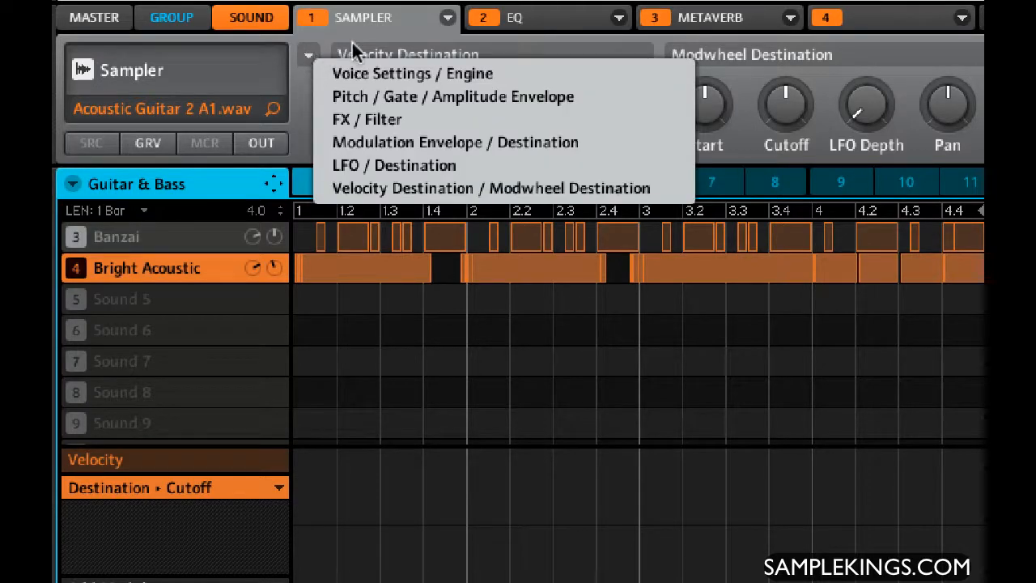
click(389, 27)
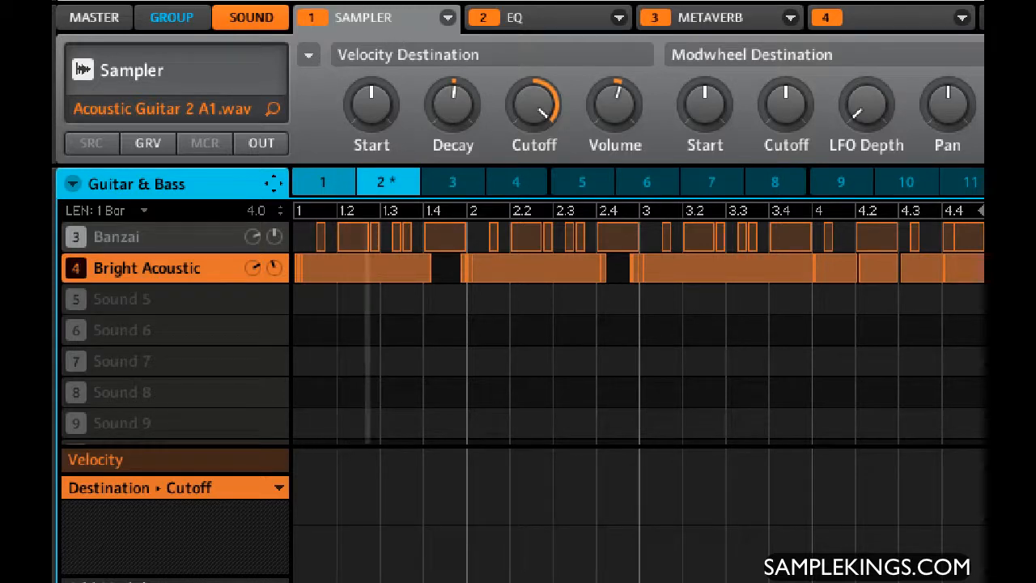
click(306, 56)
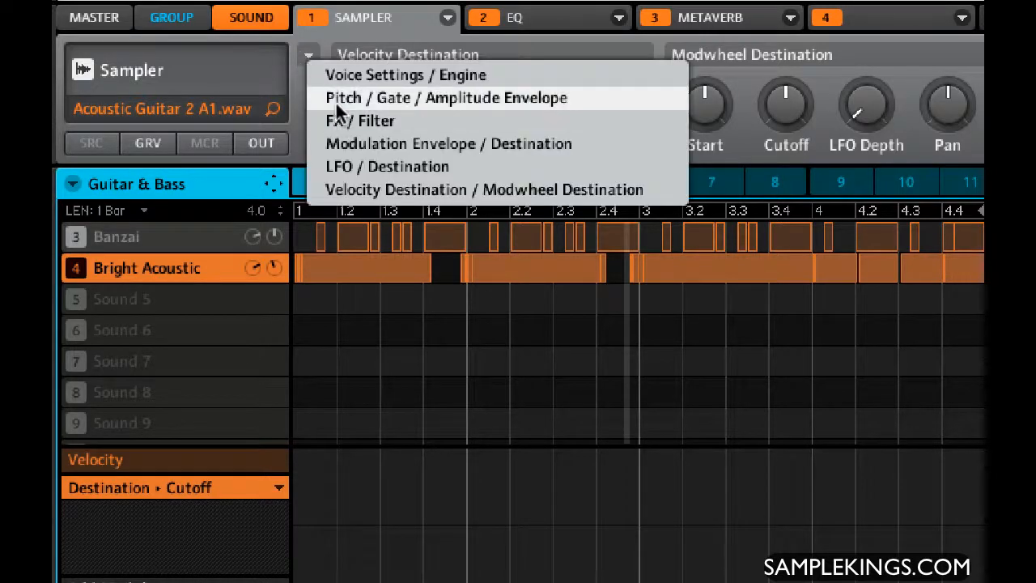
click(346, 38)
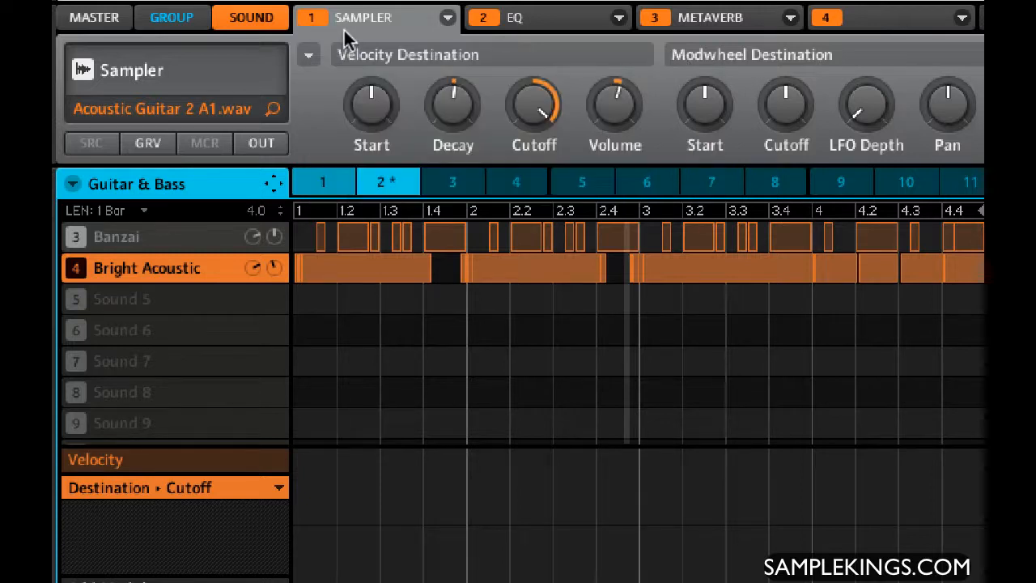
Try velocity modulation of the sample Start at 100 %, then reduce it to below 4 % and stop playback
click(369, 104)
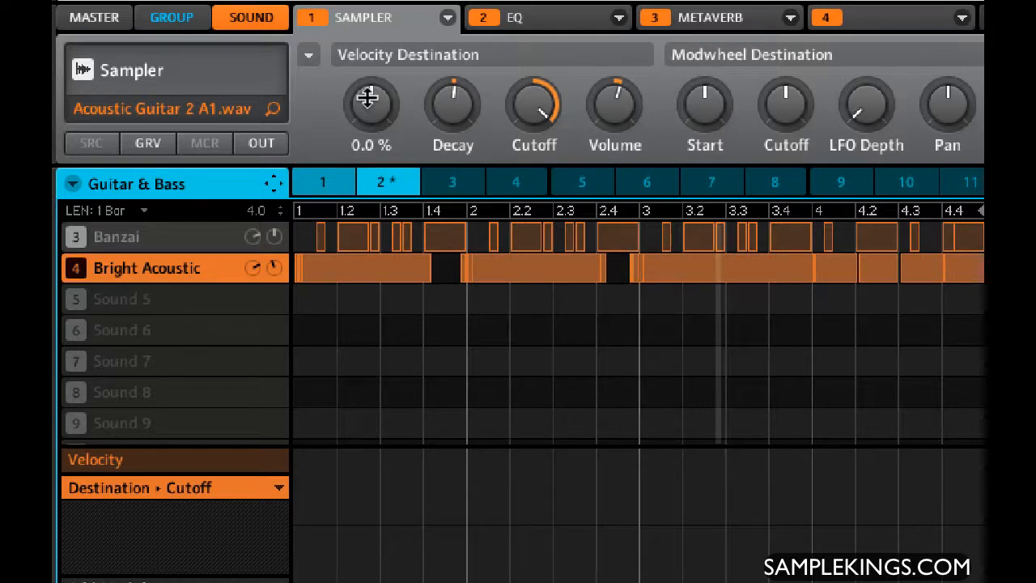
drag(368, 95, 359, 30)
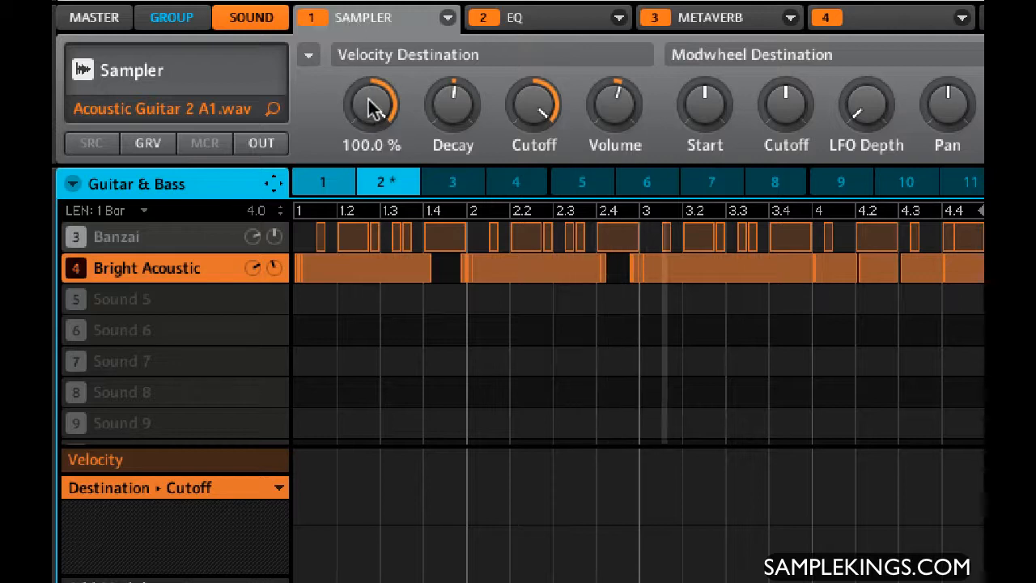
drag(370, 106, 383, 153)
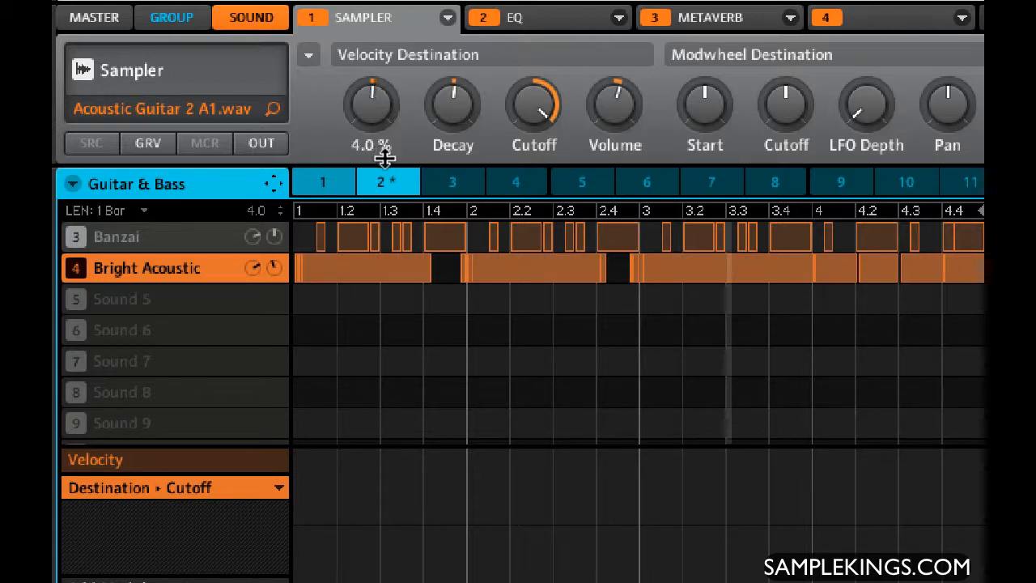
drag(385, 159, 386, 165)
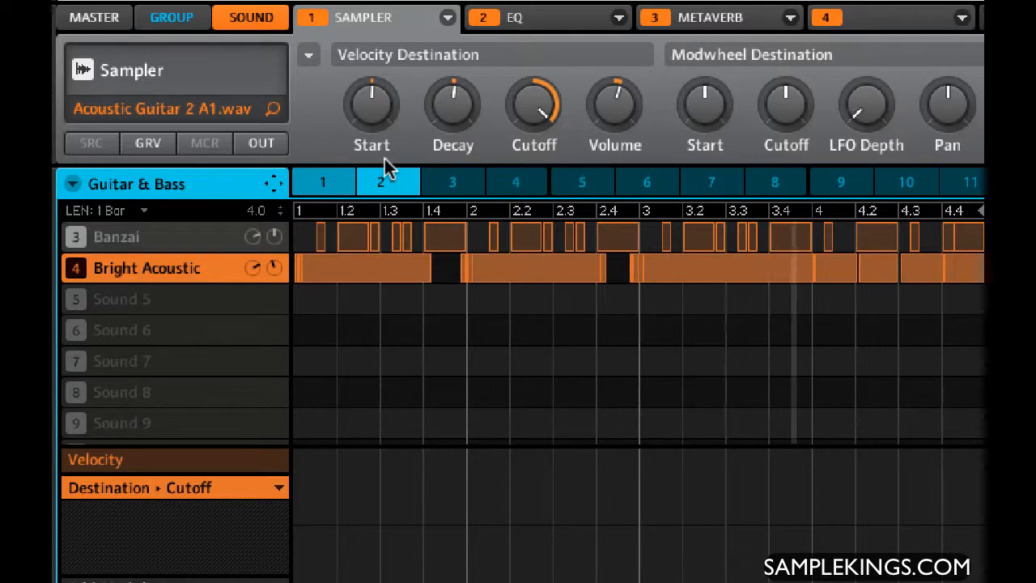
key(space)
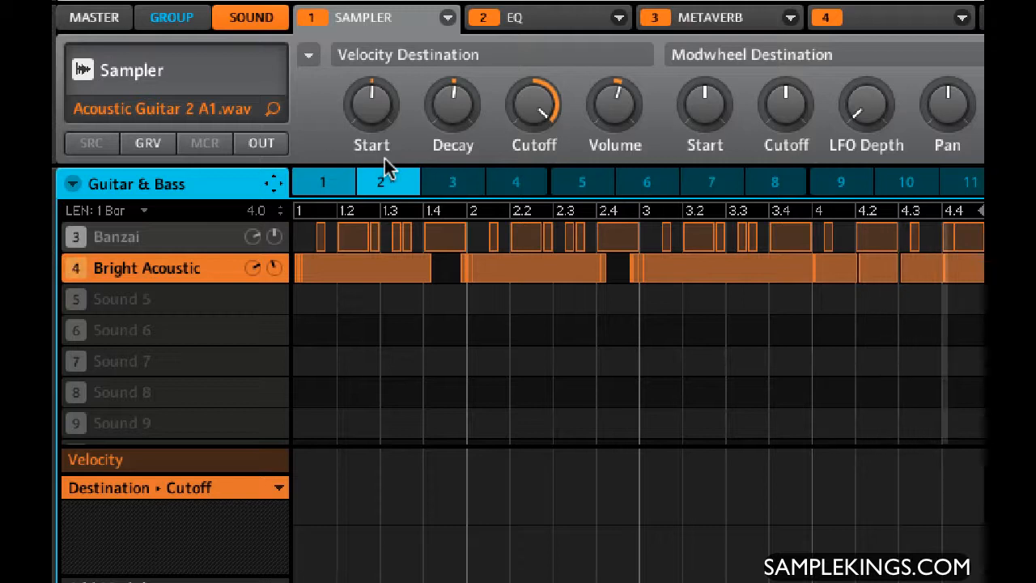
Audition the pattern with a moderate positive velocity modulation of Start, then change that modulation to a negative amount
drag(370, 105, 361, 82)
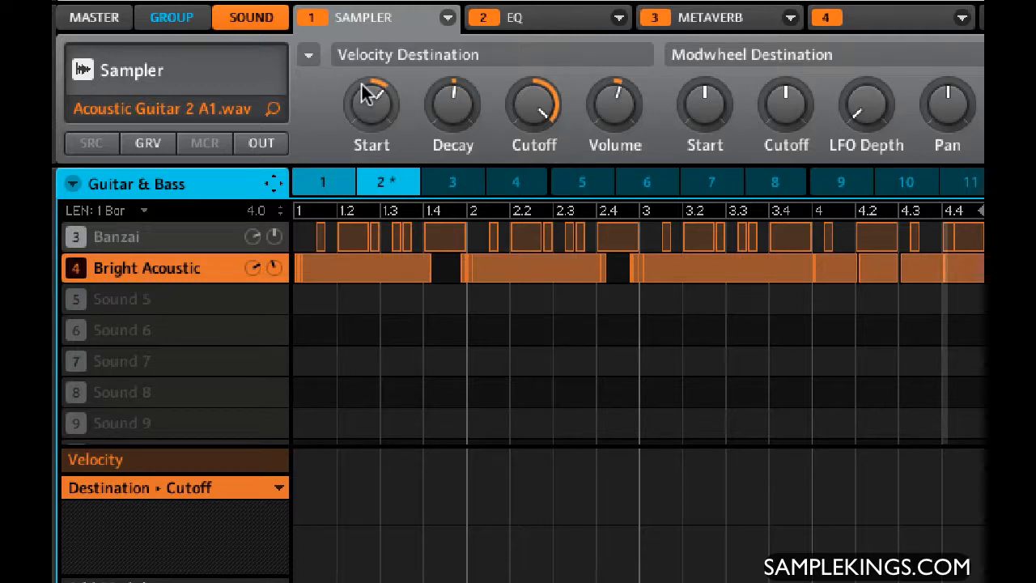
key(space)
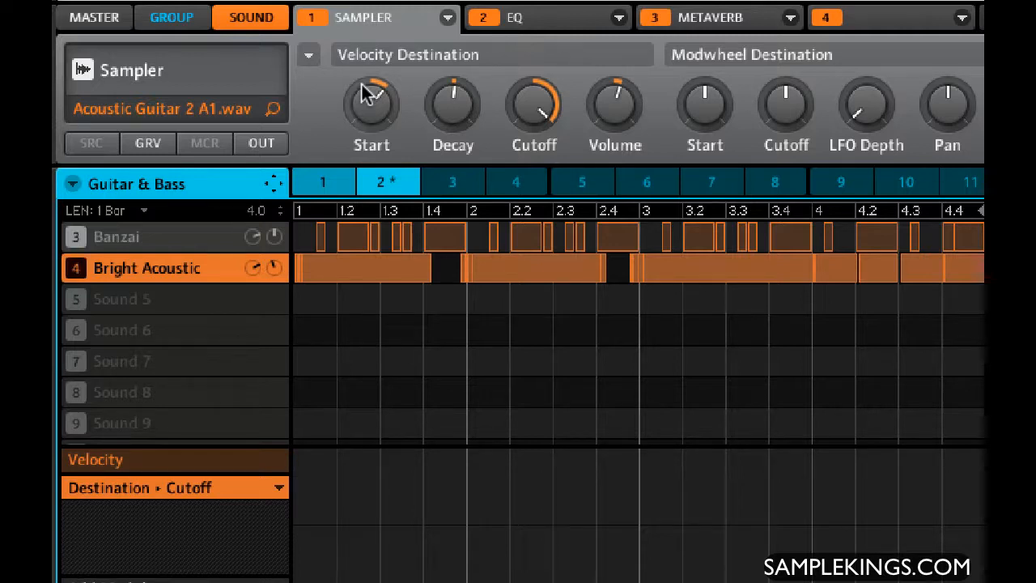
drag(361, 85, 361, 177)
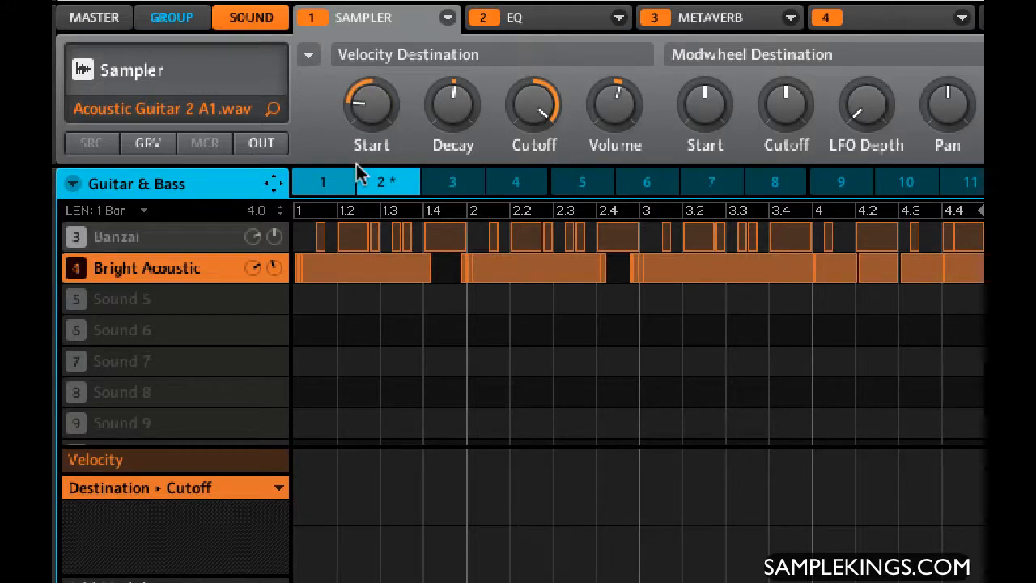
Bring the velocity modulation of the sample Start back up to a moderate positive amount
drag(361, 120, 370, 51)
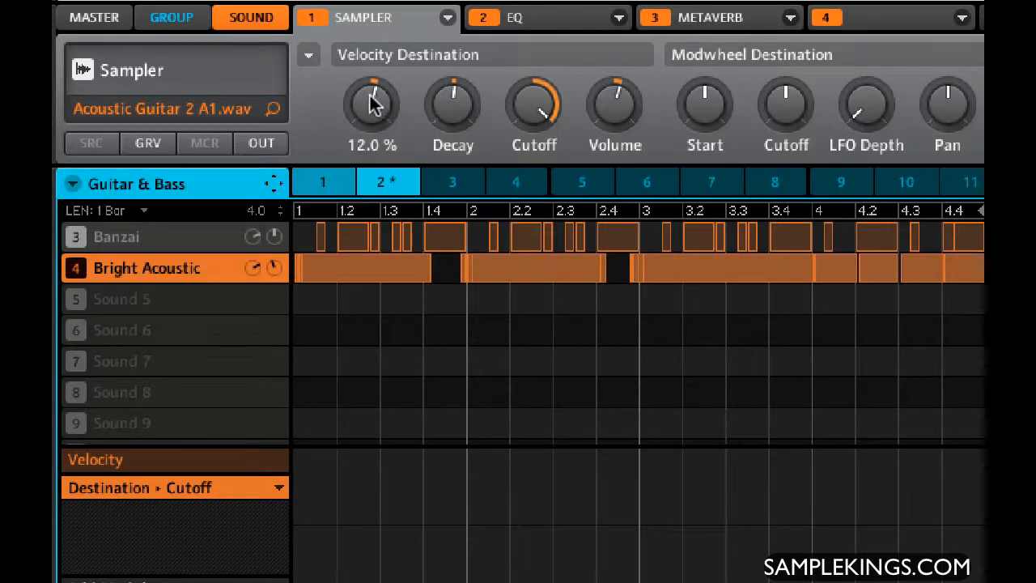
drag(370, 96, 375, 89)
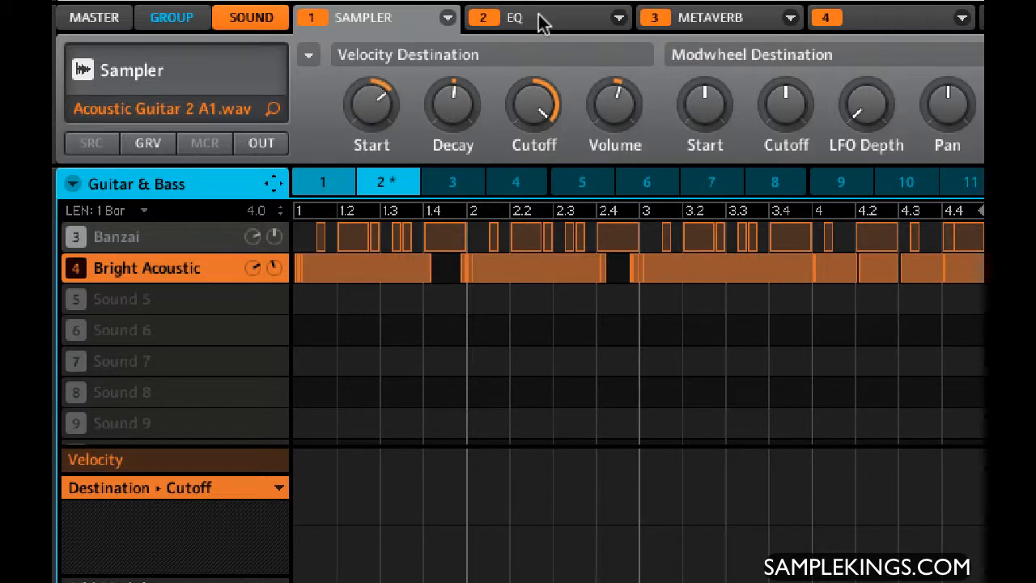
Try a raised velocity modulation of Decay, then lower it to a clearly negative amount
mouse_move(451, 112)
drag(440, 110, 428, 80)
mouse_move(446, 99)
drag(446, 100, 474, 175)
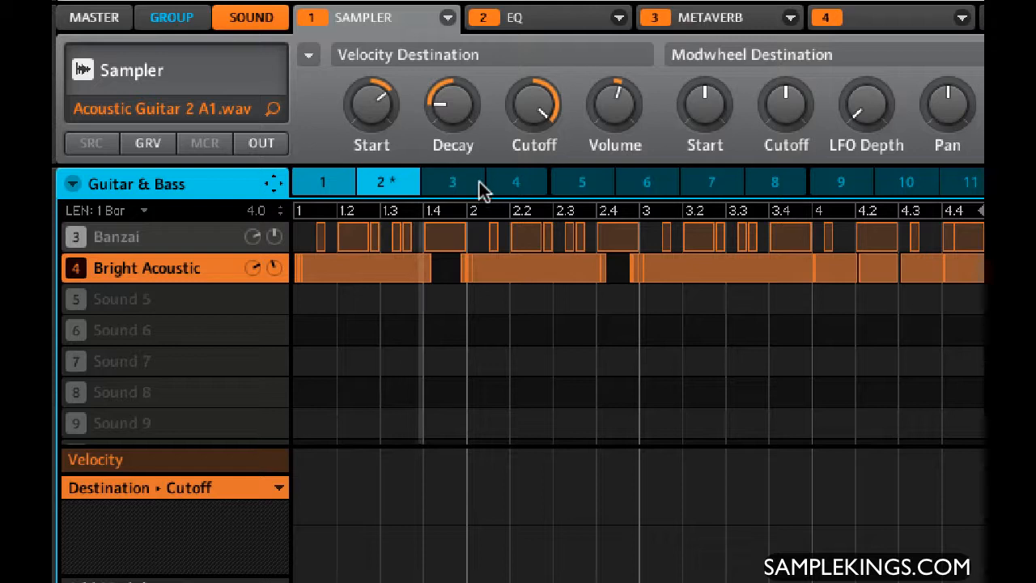
Adjust the velocity modulation of Decay to -54 % and remove its modulator lane from the pattern
drag(445, 124, 442, 71)
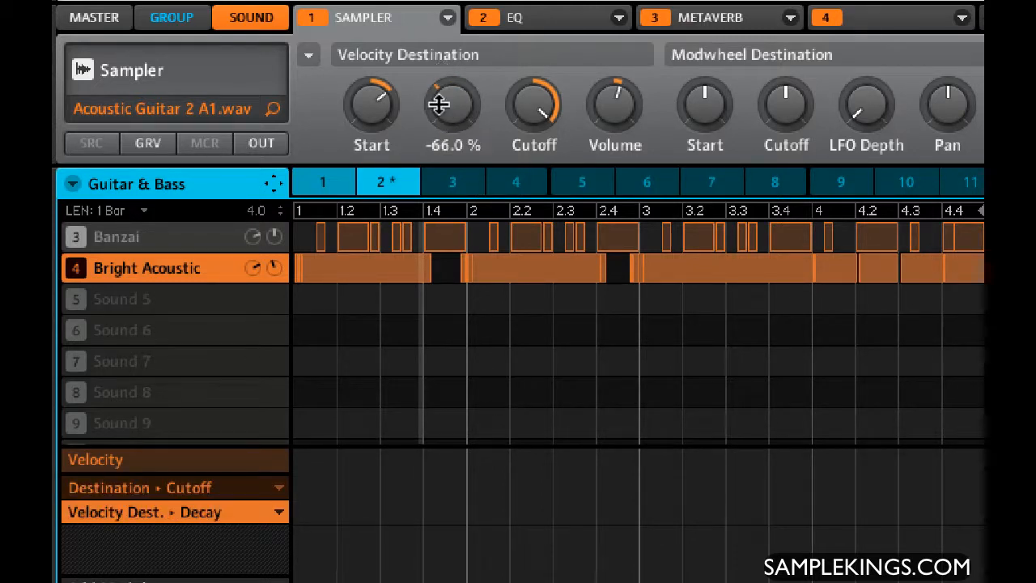
mouse_move(438, 102)
mouse_down()
mouse_move(440, 92)
mouse_move(440, 102)
mouse_up()
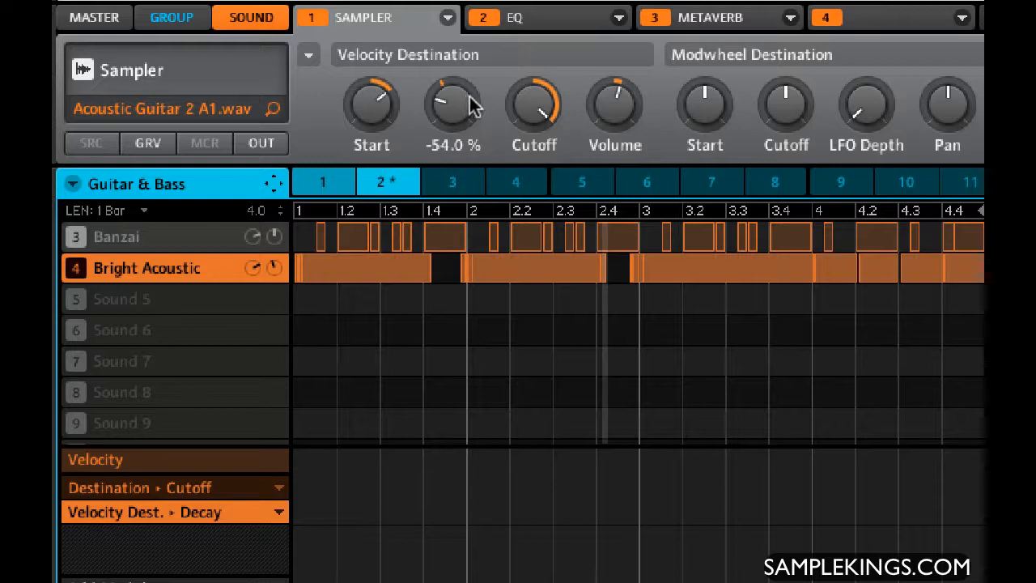
mouse_move(460, 99)
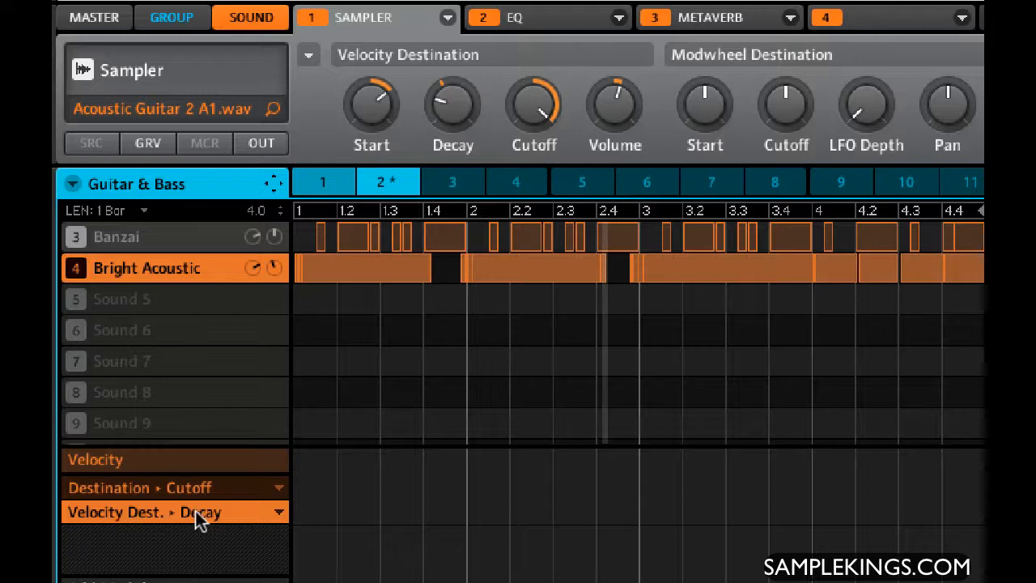
click(278, 506)
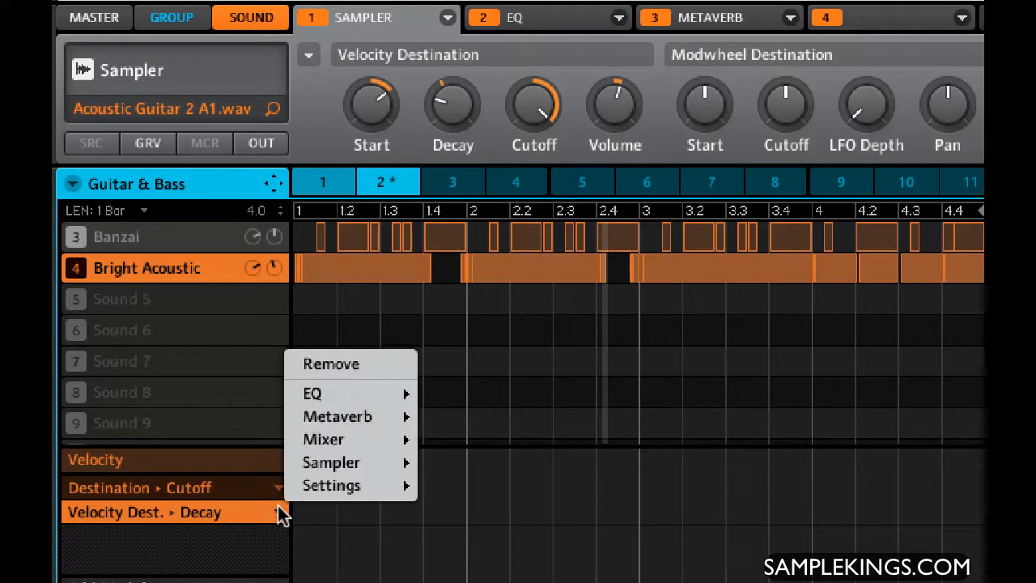
click(318, 364)
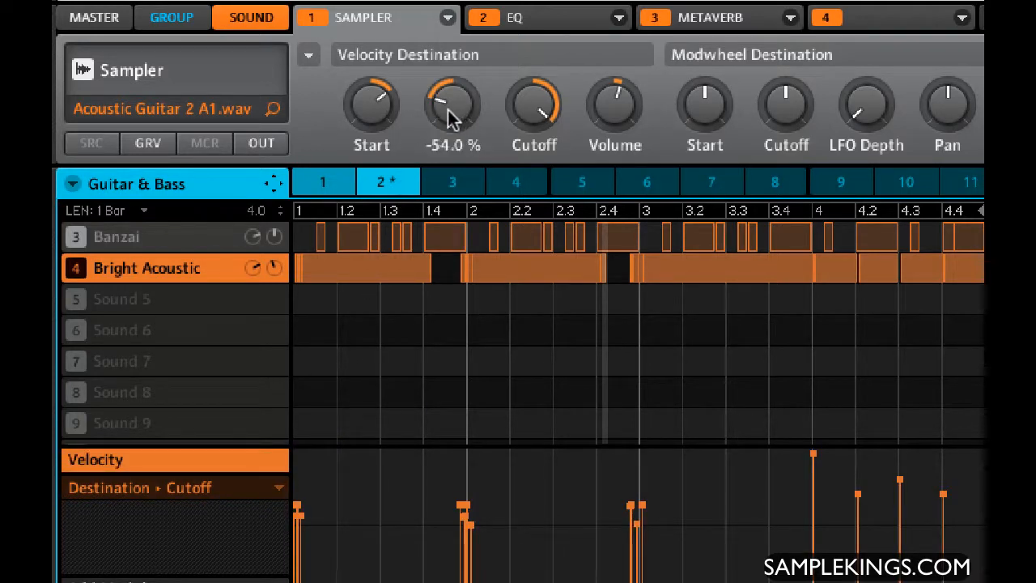
Raise the velocity modulation of Volume to a larger positive amount for the Bright Acoustic sound
mouse_move(525, 105)
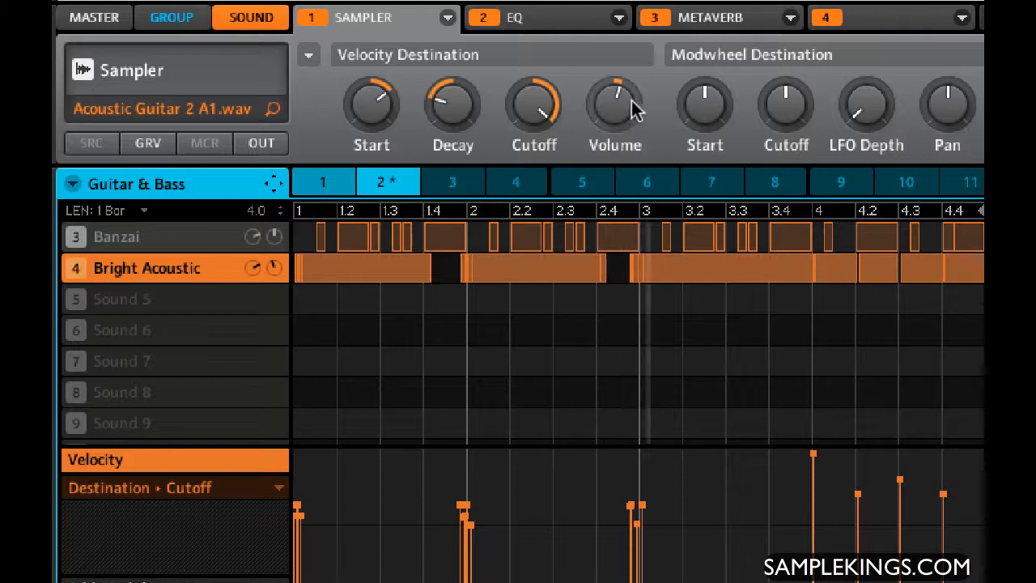
mouse_move(615, 109)
drag(615, 109, 600, 70)
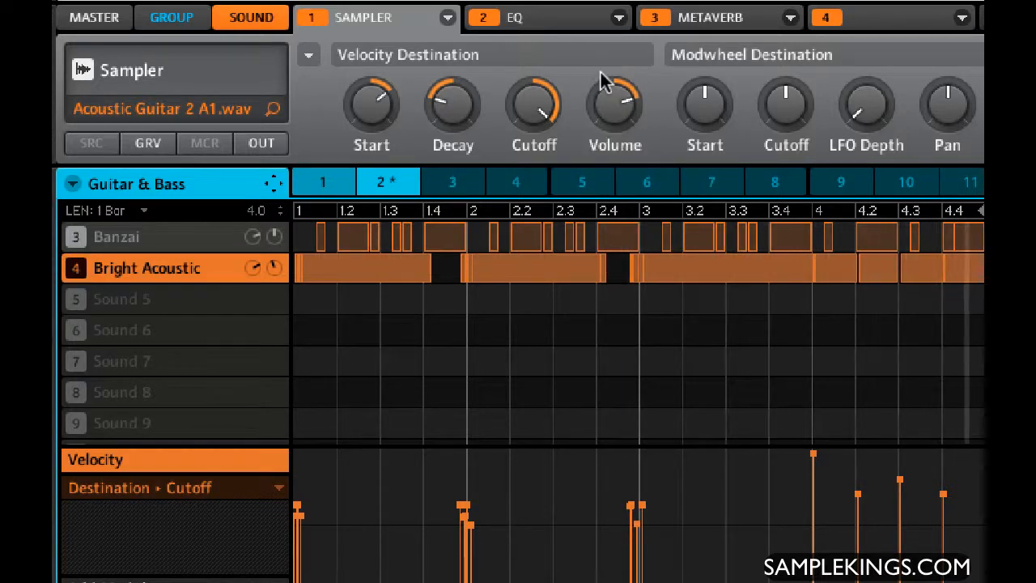